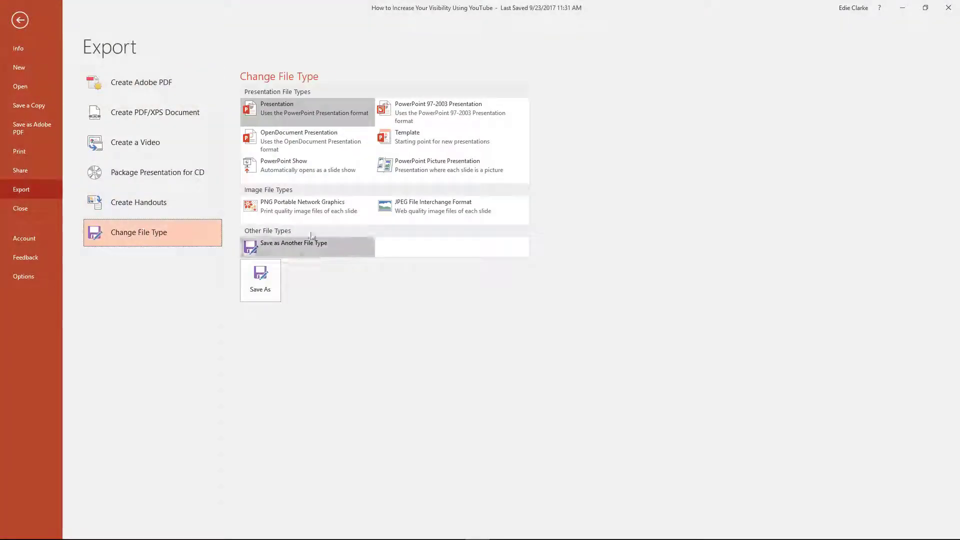
- Export all slides of the deck as JPEG images to a Desktop folder and dismiss the confirmation
left_click(432, 207)
left_click(260, 280)
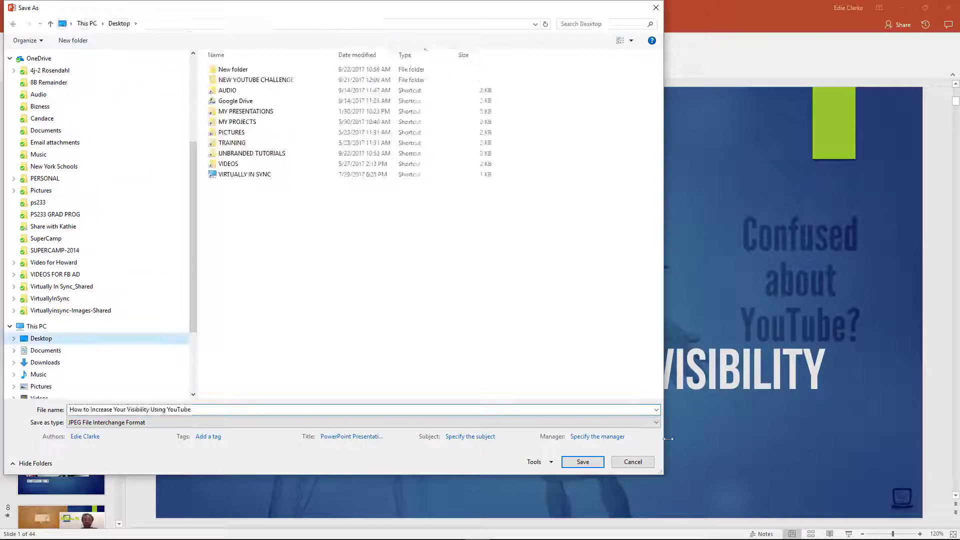
left_click(583, 461)
left_click(418, 304)
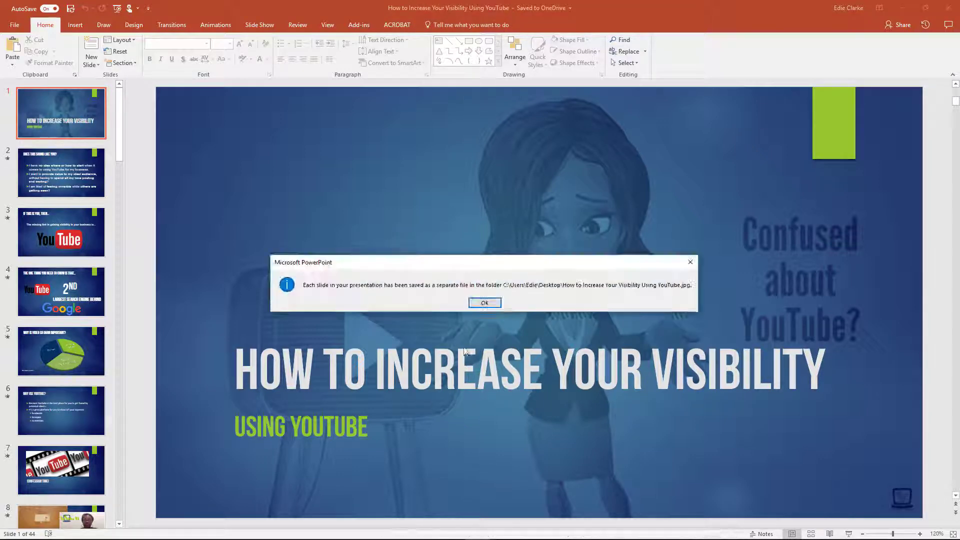
left_click(485, 302)
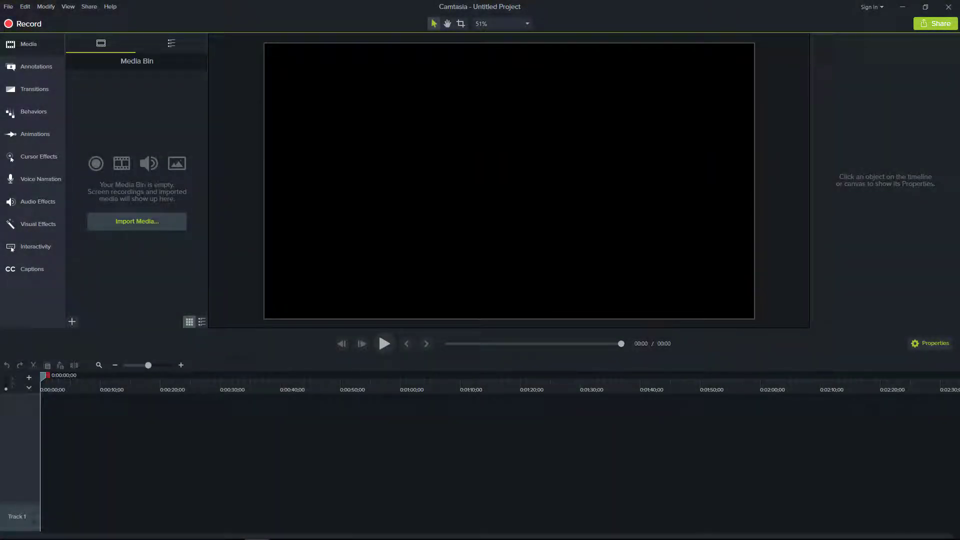
- Import the 'How to Increase Your Visibility Using YouTube' presentation into the Media Bin
left_click(124, 222)
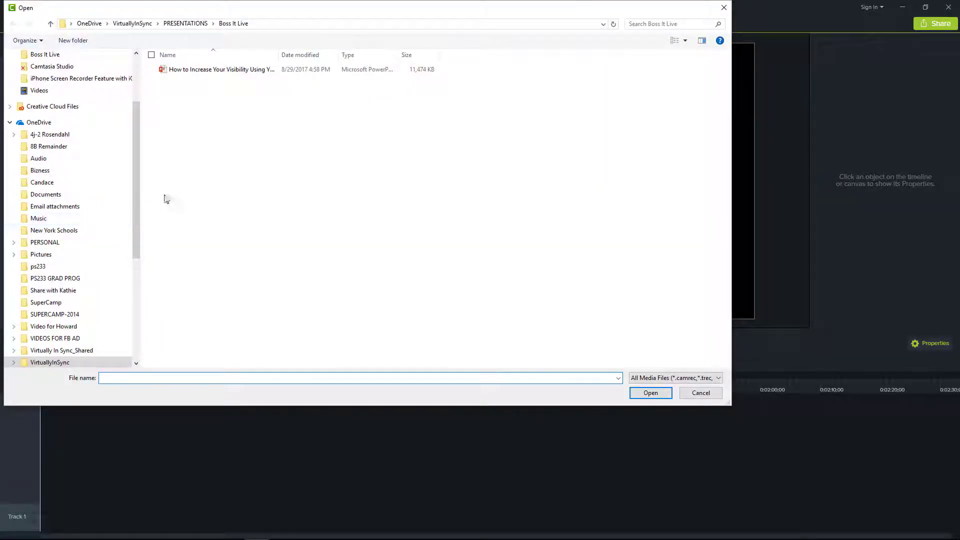
left_click(193, 74)
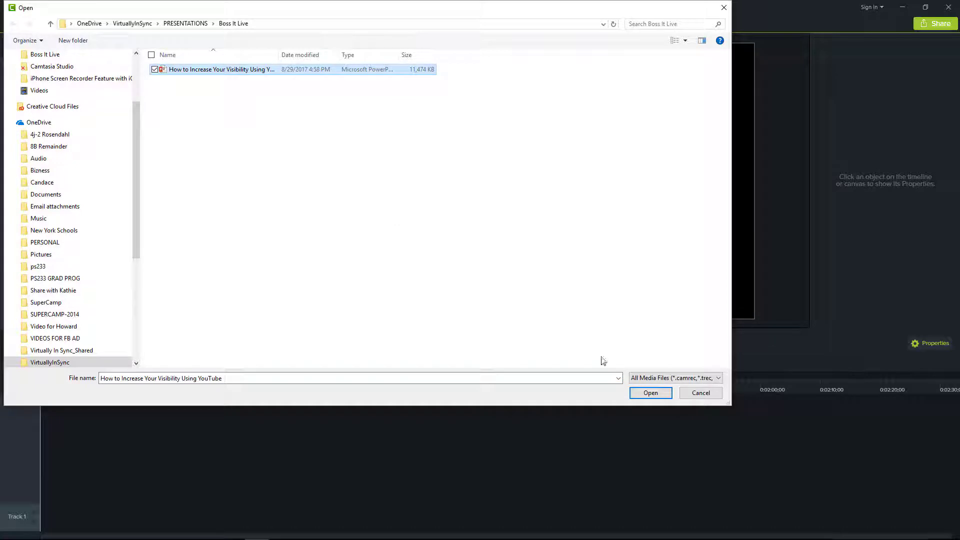
left_click(649, 393)
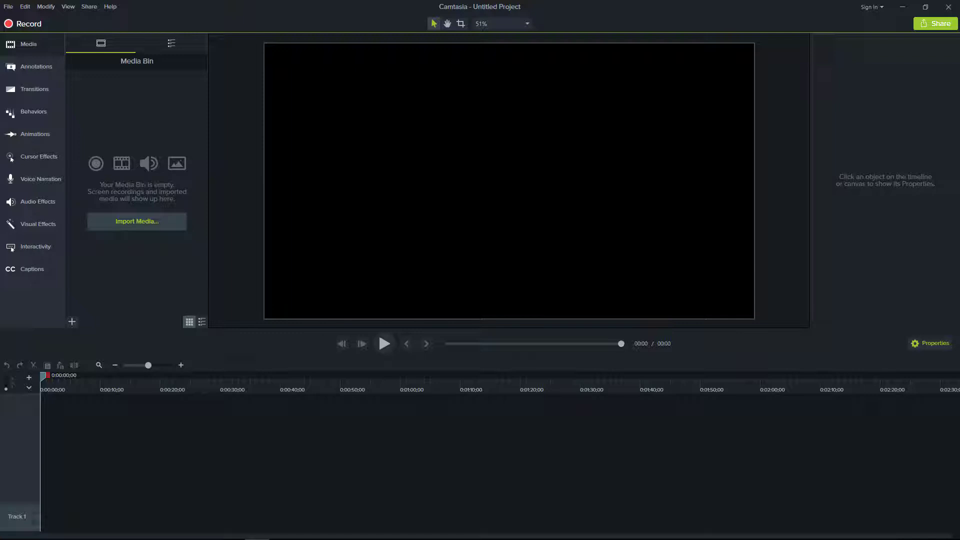
scroll(119, 227, "down", 5)
scroll(173, 232, "down", 5)
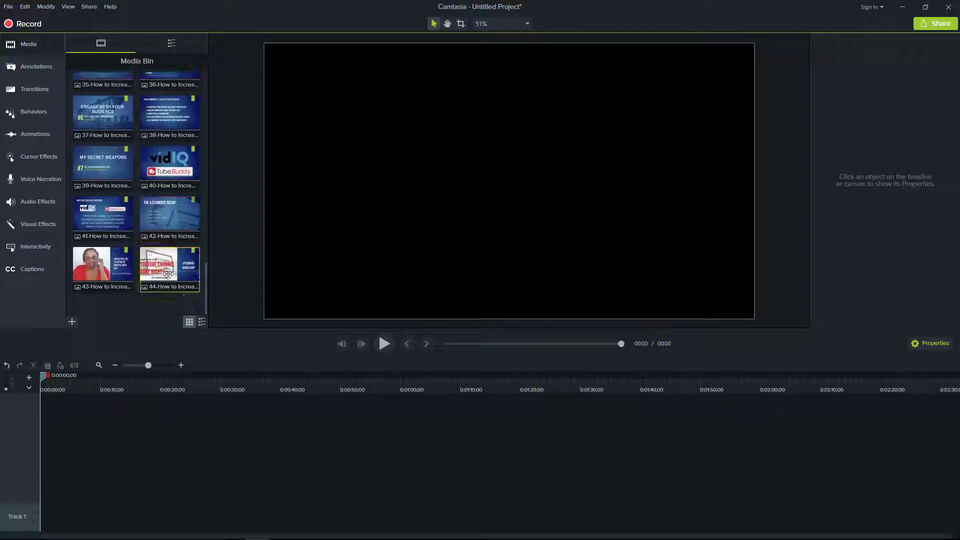
scroll(173, 285, "up", 3)
scroll(174, 277, "up", 3)
scroll(177, 259, "up", 3)
scroll(182, 263, "up", 3)
scroll(182, 263, "up", 3)
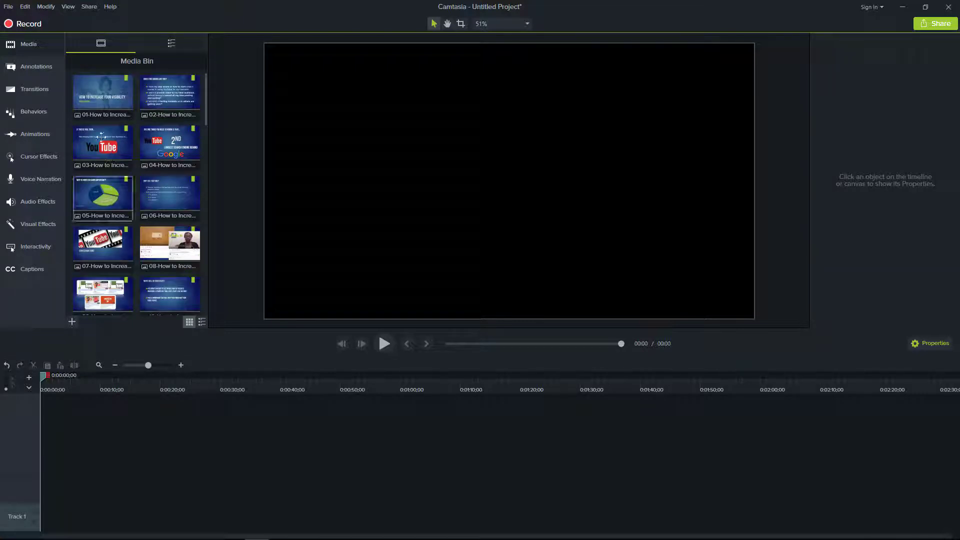
left_click(112, 96)
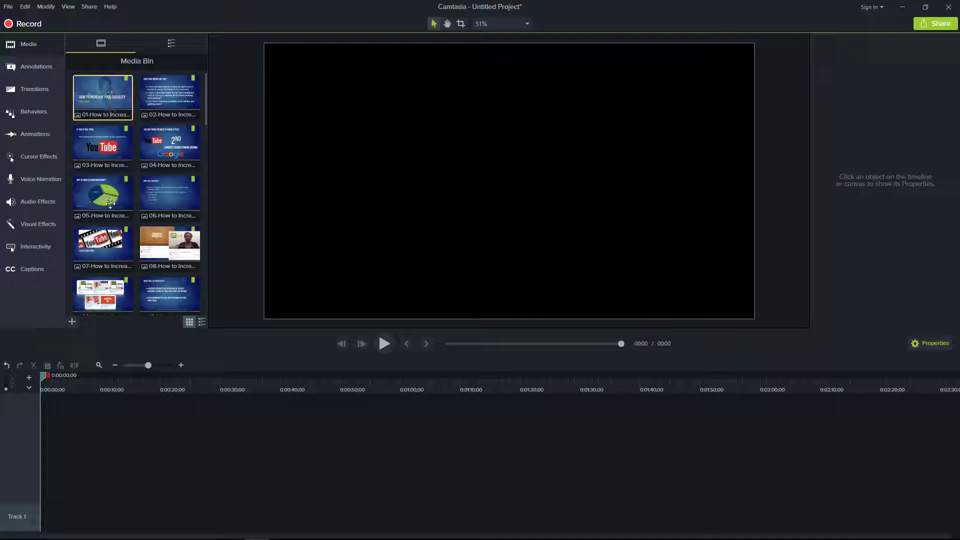
- Drag slide image 01 from the Media Bin onto Track 1 as the opening clip
mouse_move(111, 96)
left_mouse_down()
mouse_move(75, 516)
mouse_move(40, 519)
left_mouse_up()
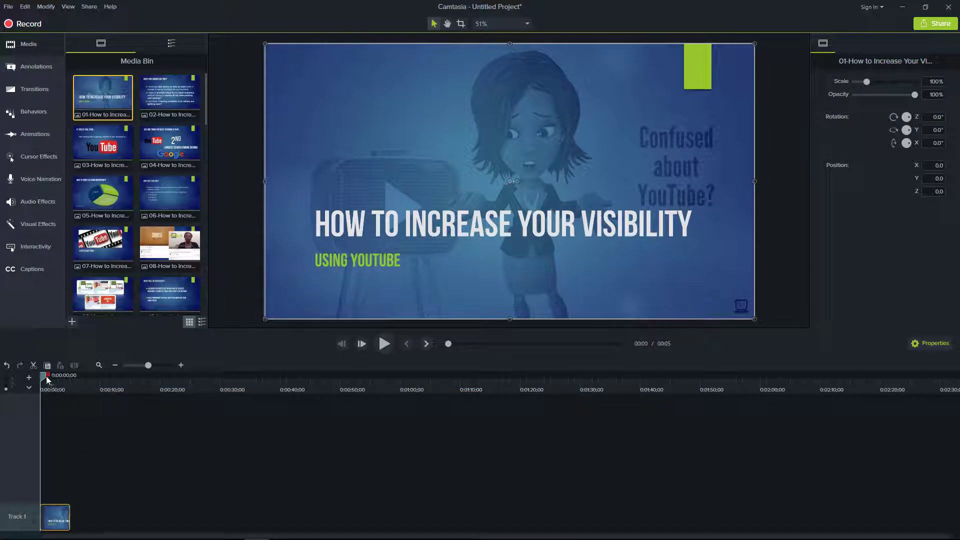
mouse_move(42, 376)
left_mouse_down()
mouse_move(81, 375)
mouse_move(41, 375)
left_mouse_up()
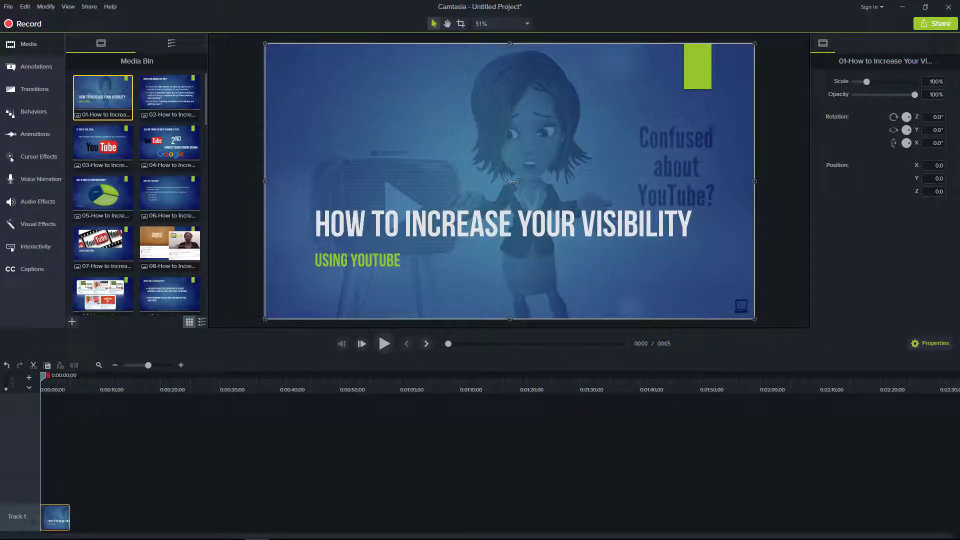